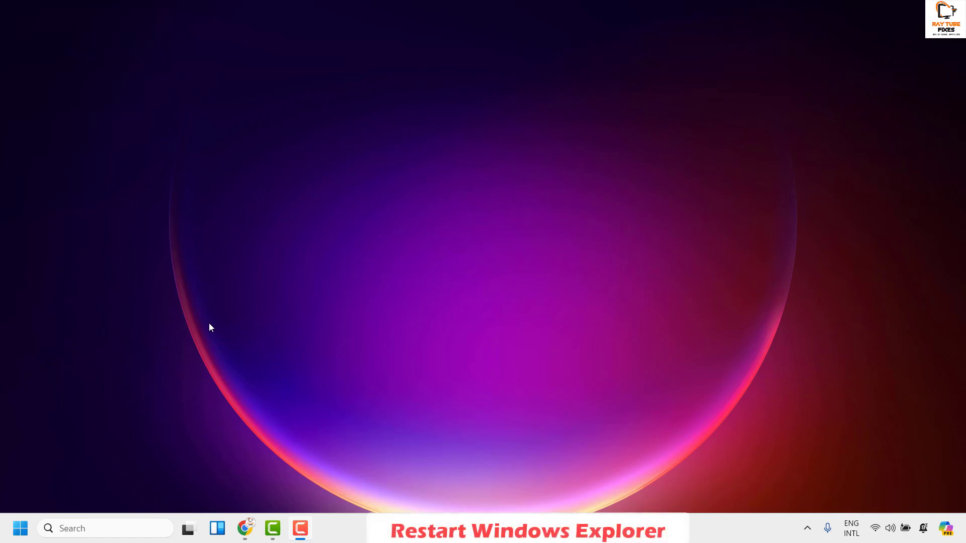
# Restart the Windows Explorer process in Task Manager and close Task Manager
pyautogui.hotkey('ctrl', 'shift', 'Escape')
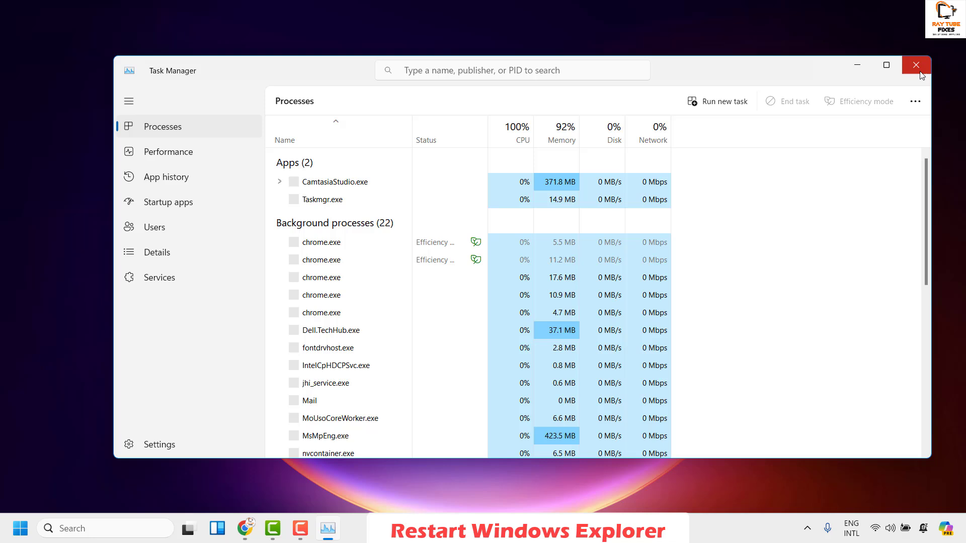
pyautogui.click(922, 76)
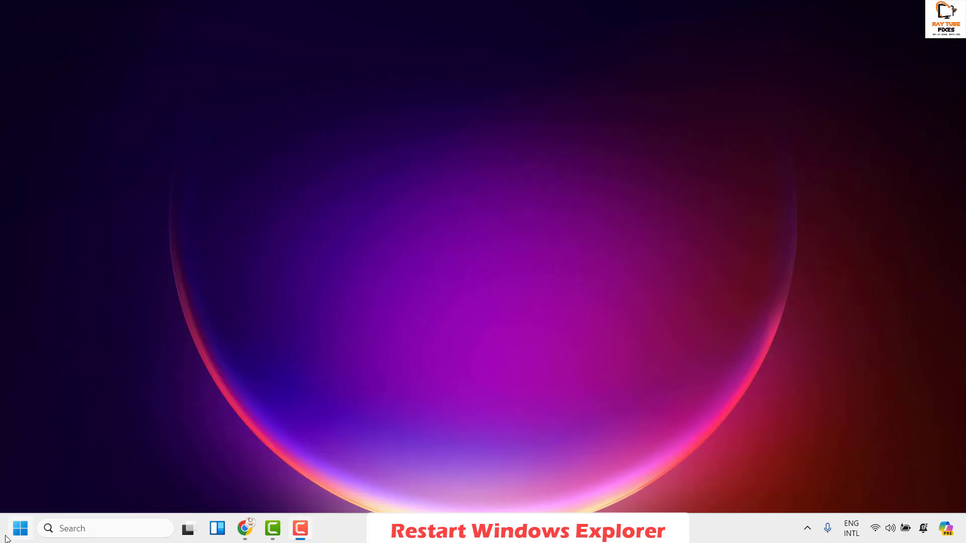
pyautogui.rightClick(16, 534)
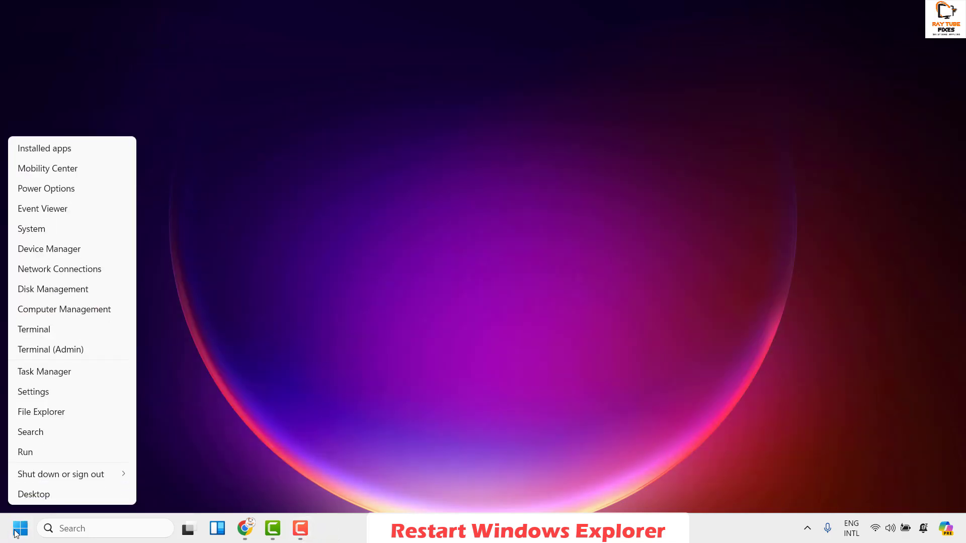
pyautogui.click(58, 373)
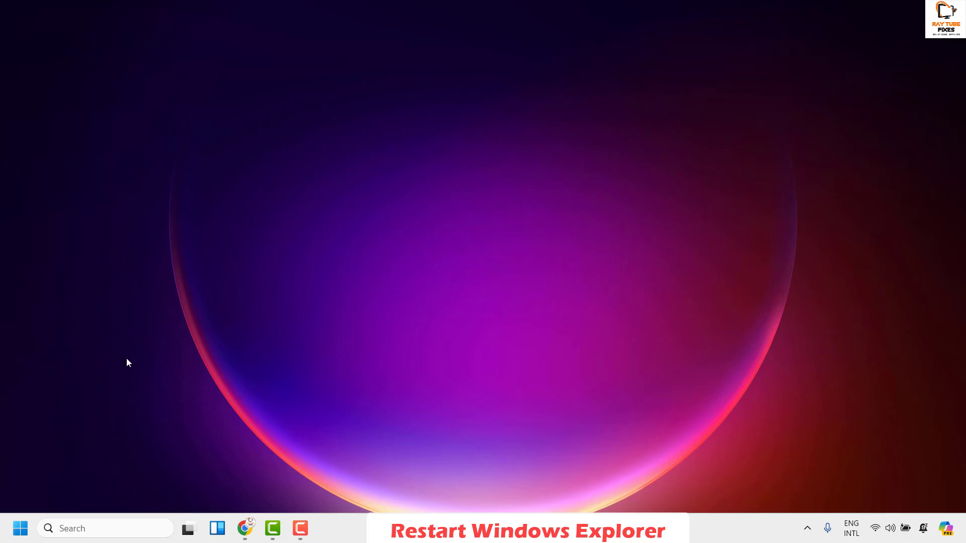
pyautogui.scroll(-15, 665, 213)
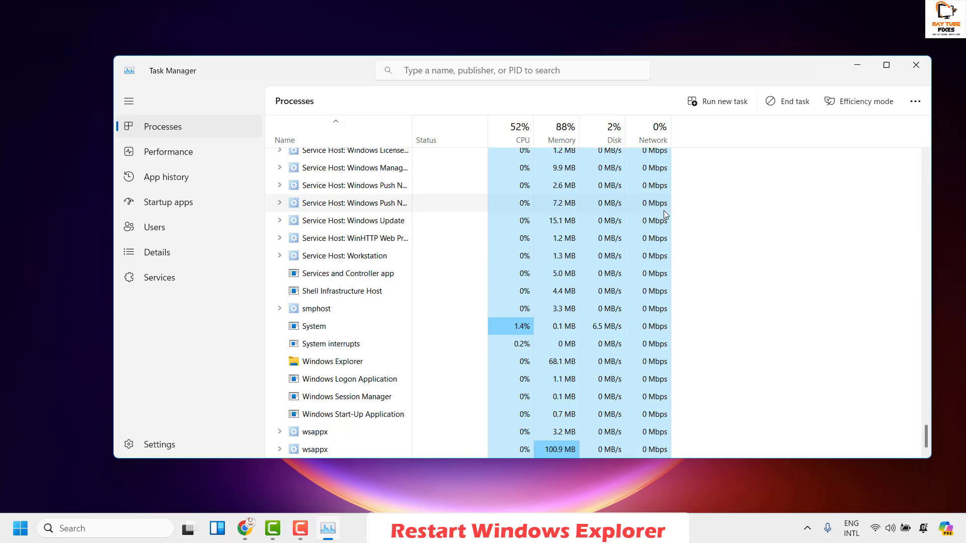
pyautogui.rightClick(340, 370)
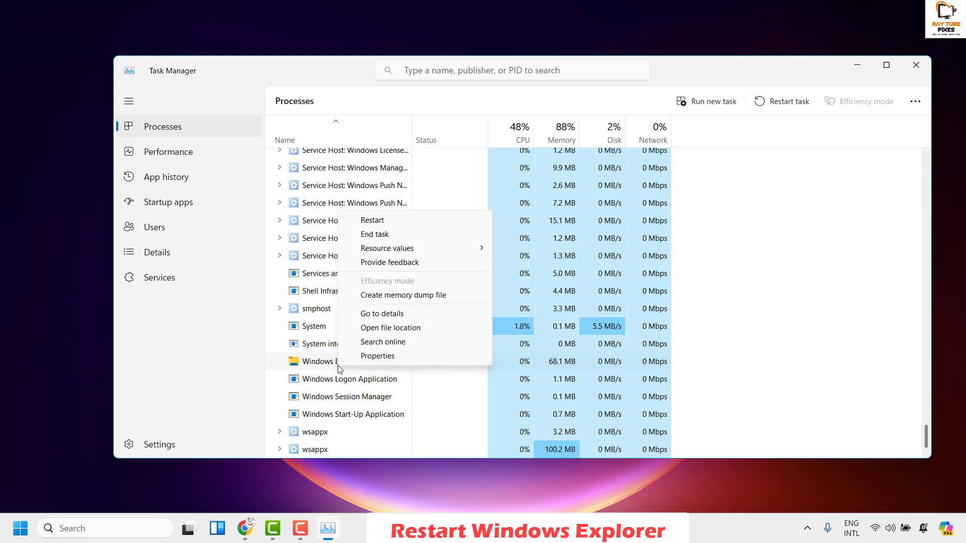
pyautogui.click(398, 220)
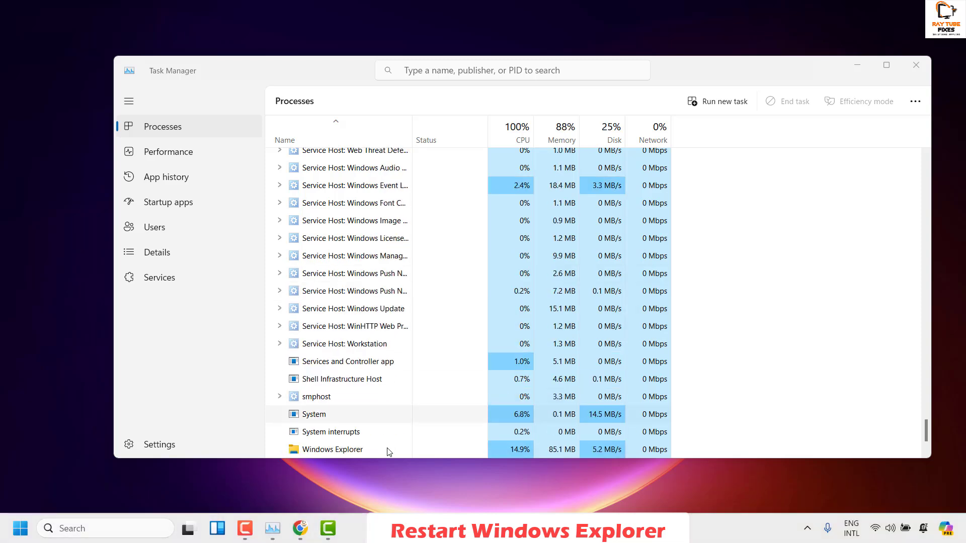
pyautogui.click(915, 64)
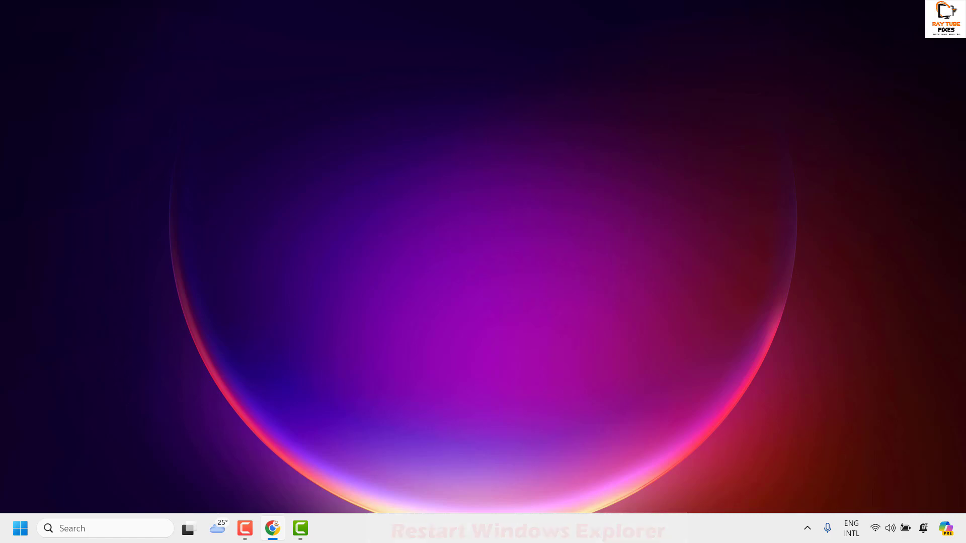
# Check for Windows updates in the system settings and close Settings
pyautogui.rightClick(21, 531)
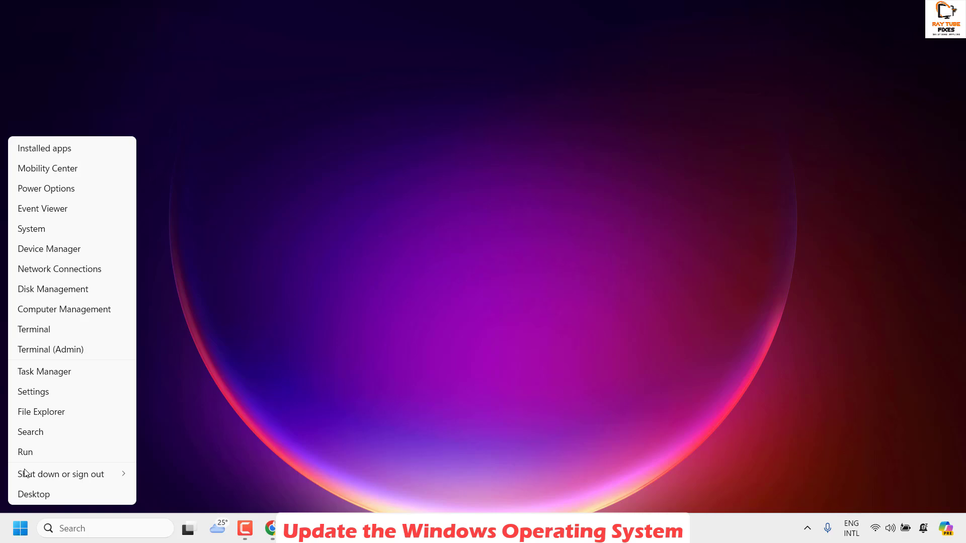
pyautogui.click(49, 392)
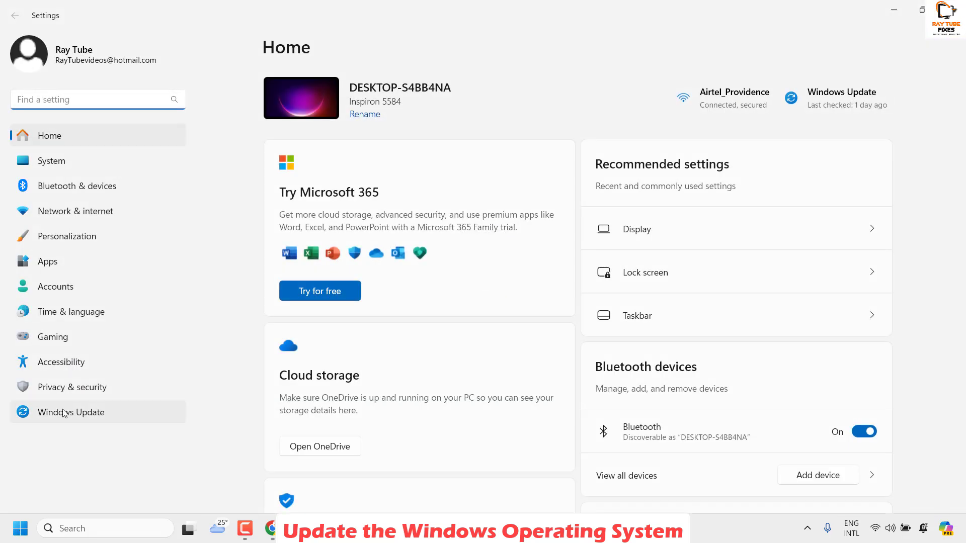
pyautogui.click(61, 415)
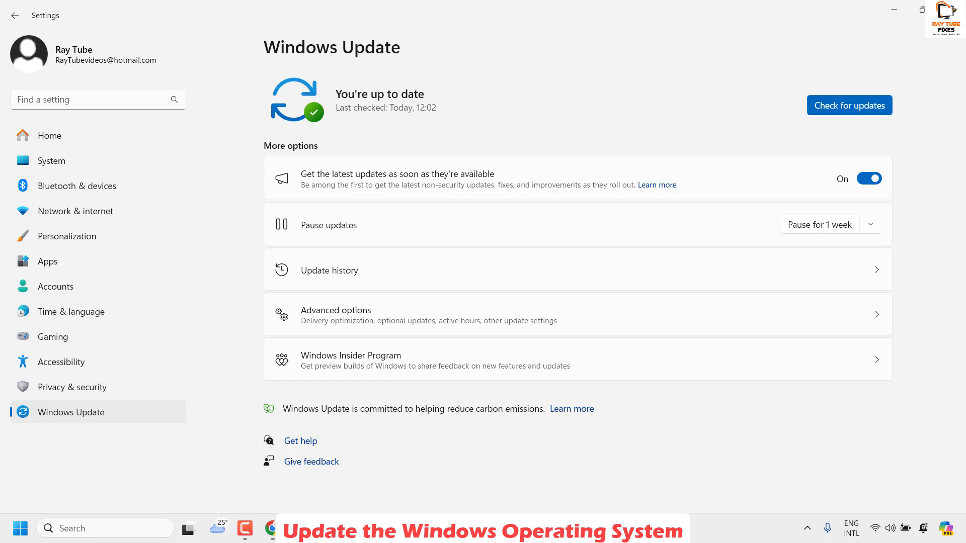
pyautogui.click(952, 8)
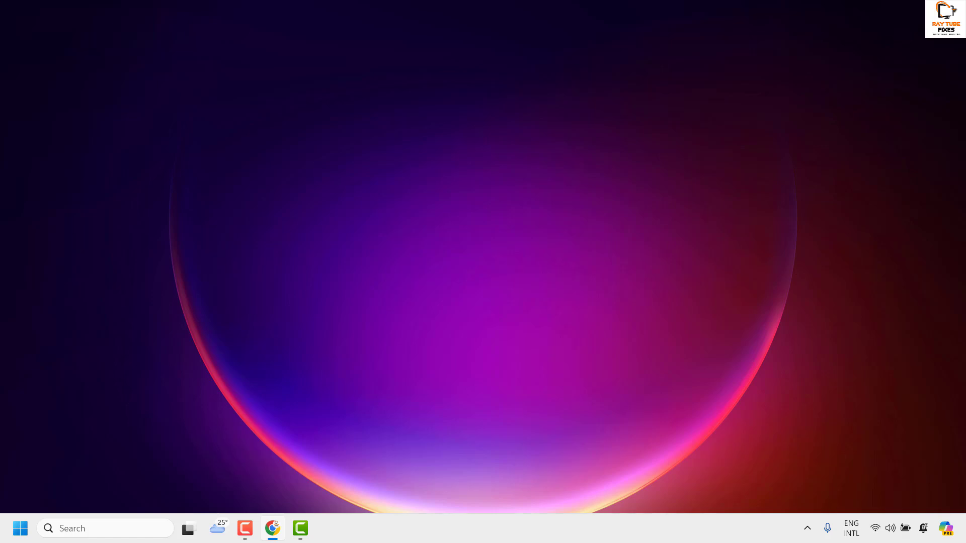
# Open Device Manager and expand the Sound, video and game controllers category
pyautogui.rightClick(26, 534)
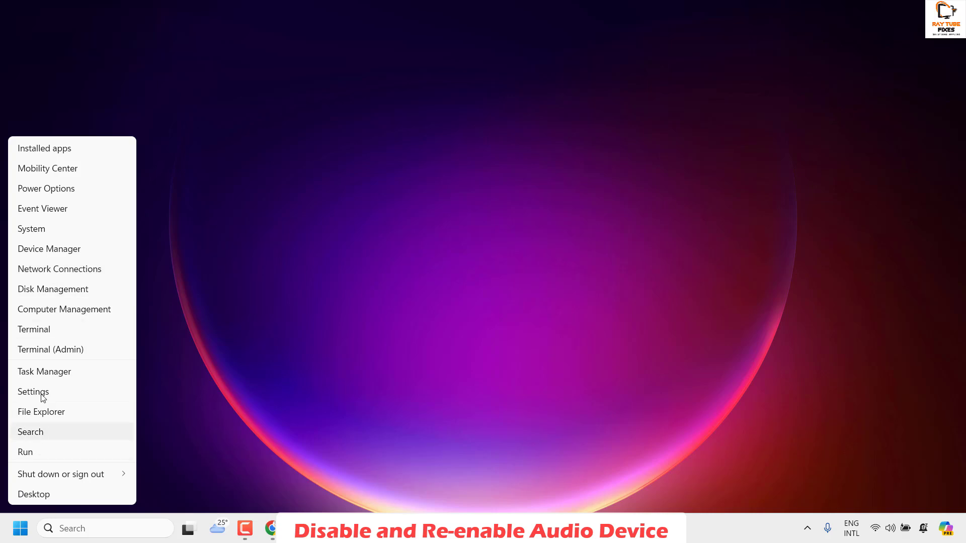
pyautogui.click(49, 249)
pyautogui.moveTo(456, 45); pyautogui.dragTo(499, 65)
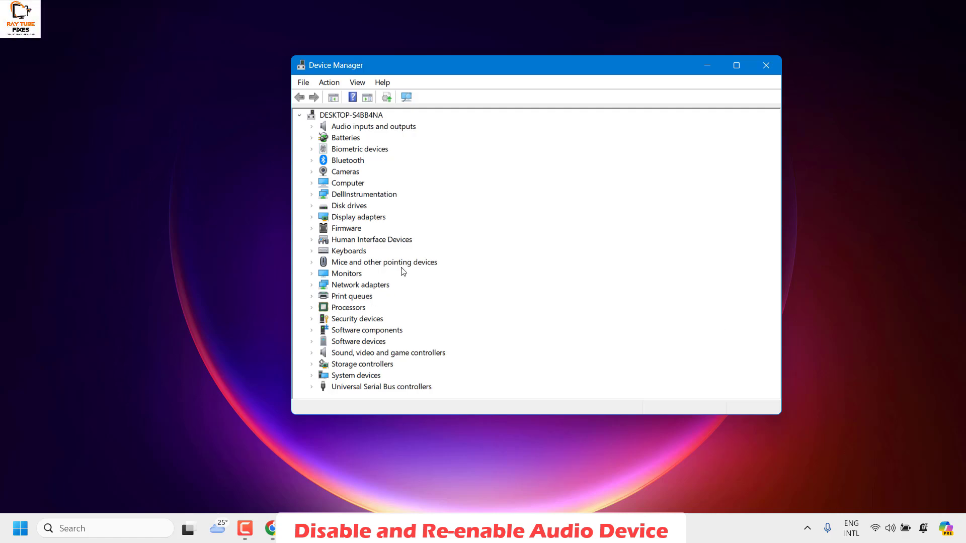
pyautogui.click(312, 353)
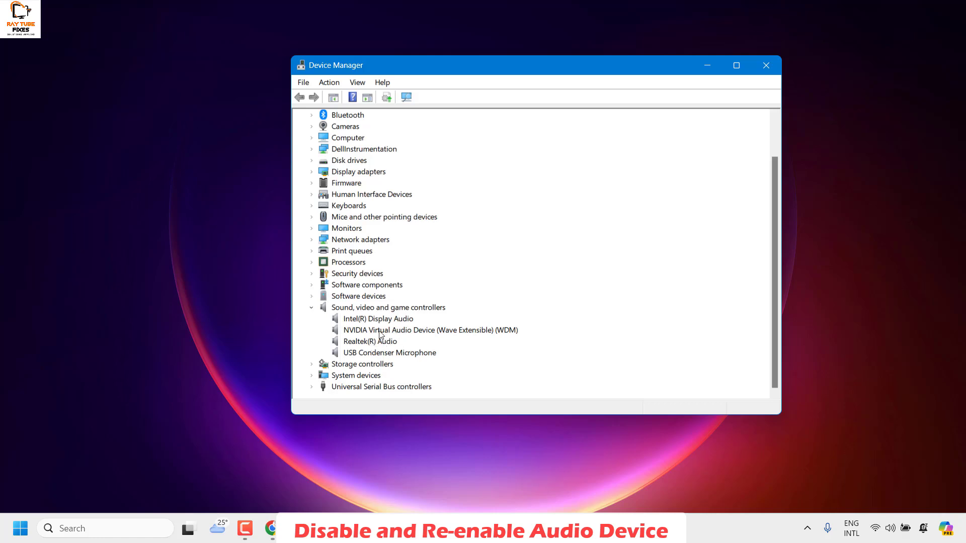
# Try to disable and re-enable the Realtek(R) Audio device, and close Device Manager
pyautogui.click(372, 345)
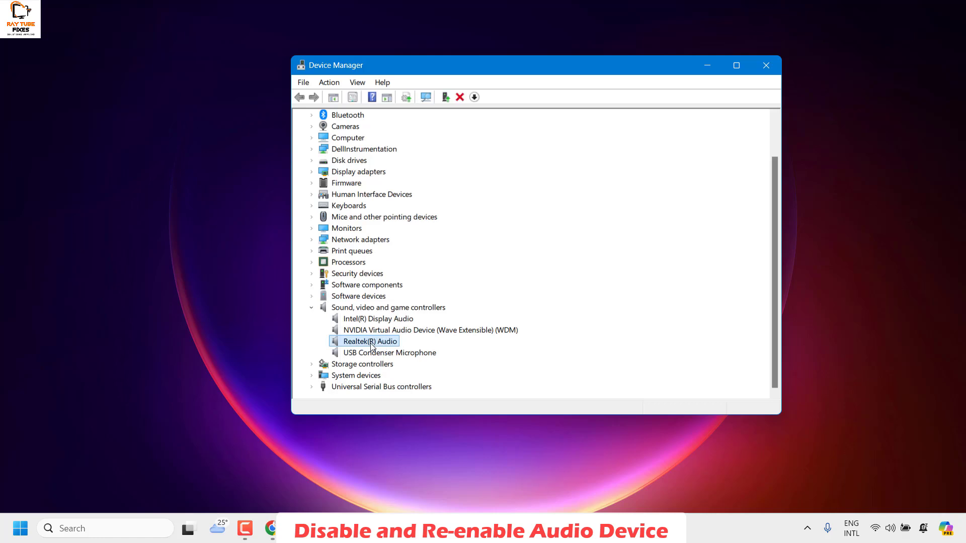
pyautogui.rightClick(370, 346)
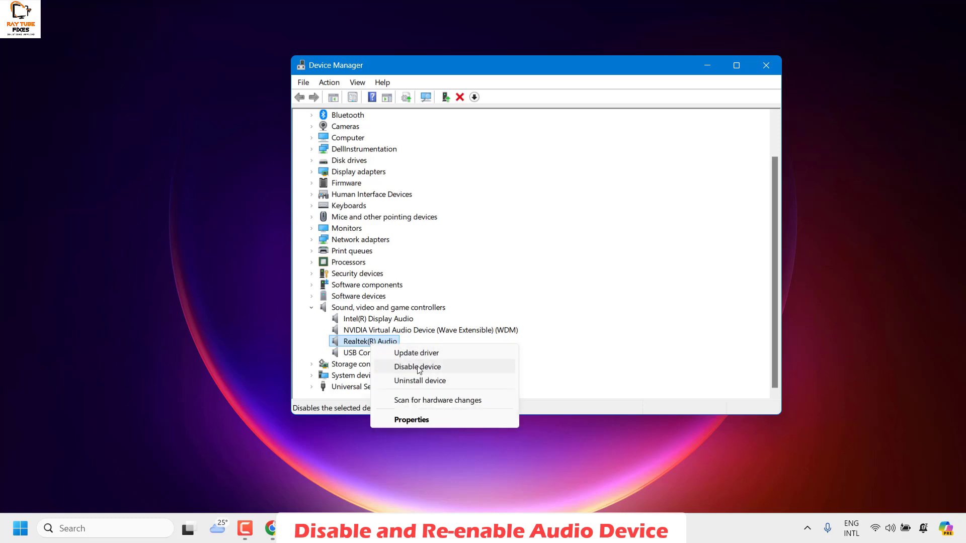
pyautogui.rightClick(361, 342)
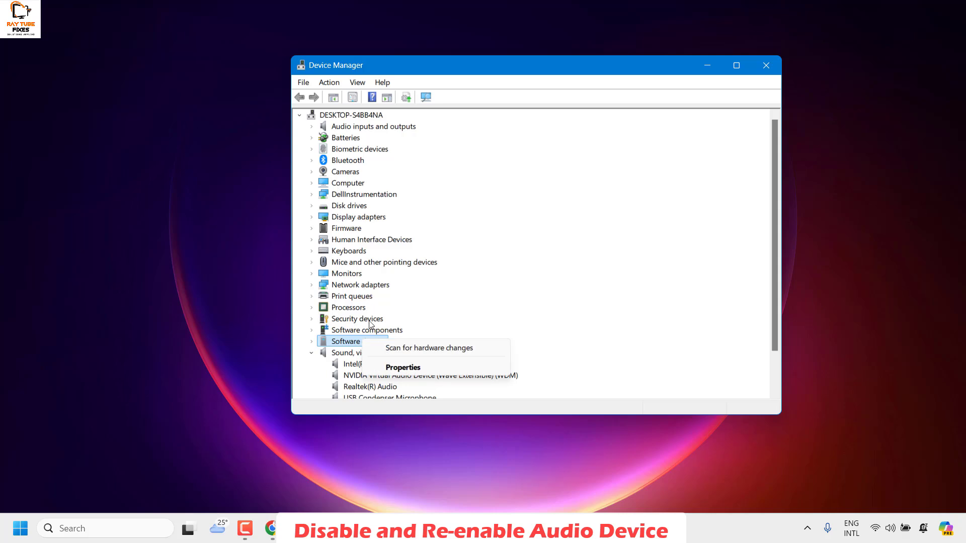
pyautogui.click(382, 348)
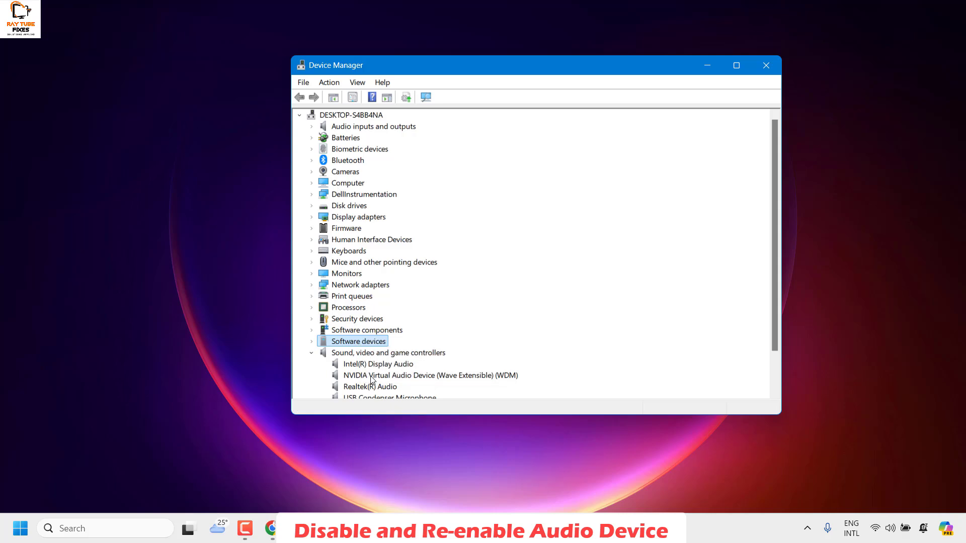
pyautogui.click(766, 66)
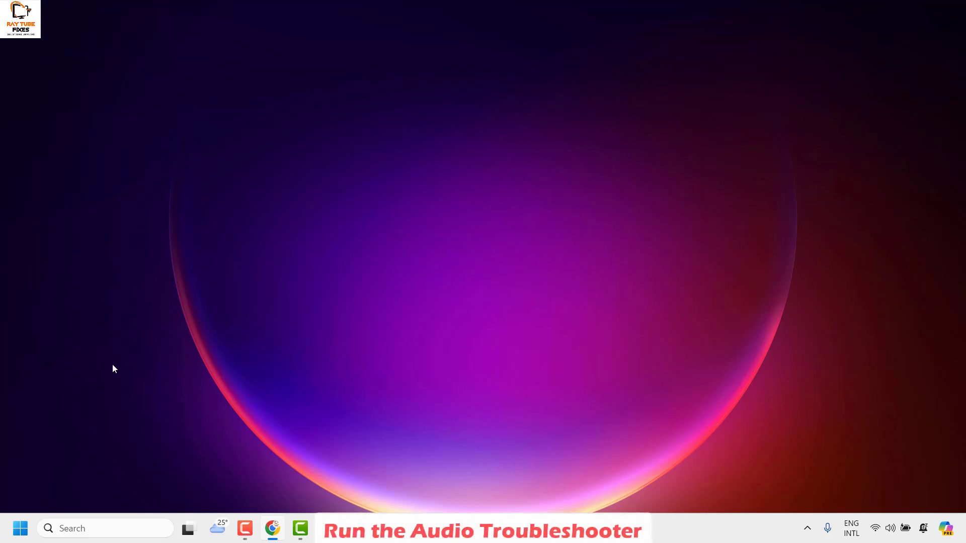
# Open the Other troubleshooters list in the system's Troubleshoot settings and locate the Audio troubleshooter
pyautogui.rightClick(20, 529)
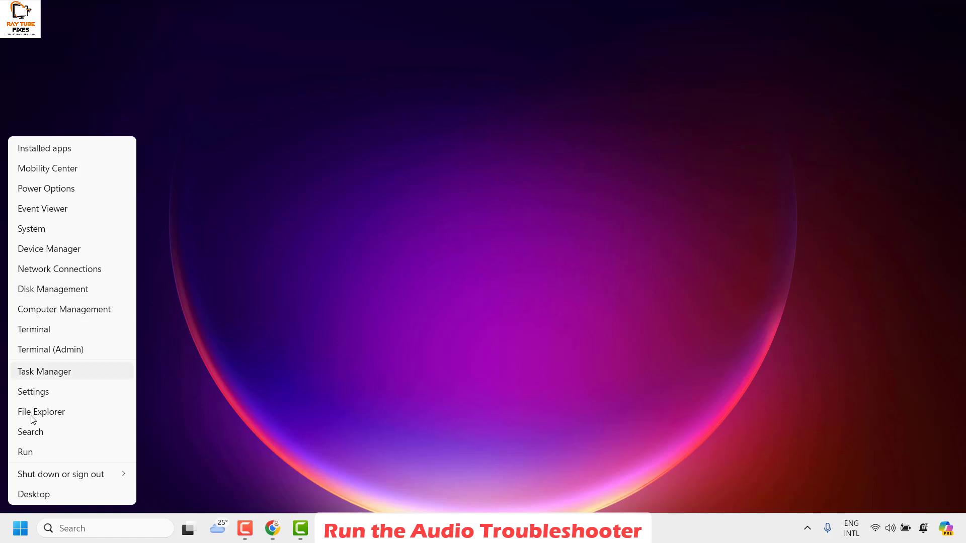
pyautogui.click(48, 395)
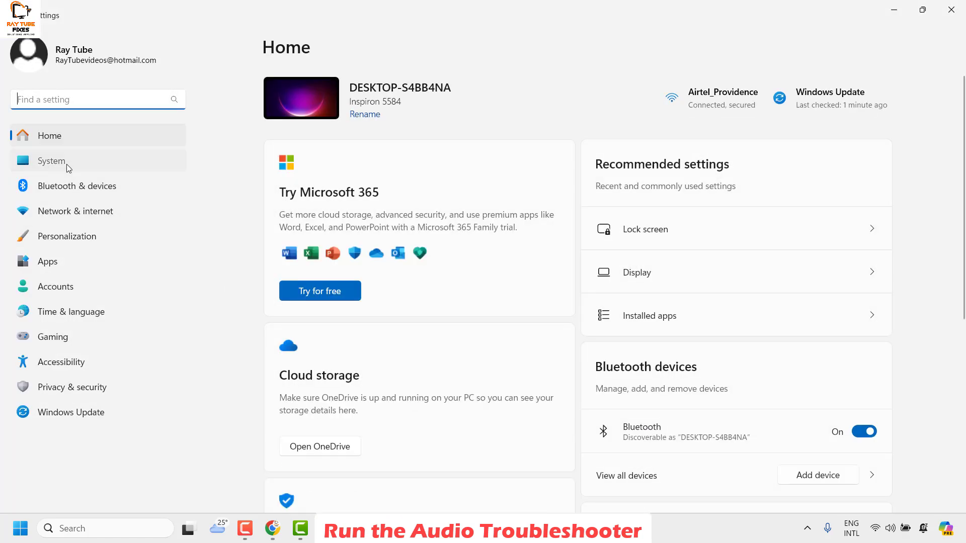
pyautogui.click(66, 162)
pyautogui.scroll(-5, 528, 297)
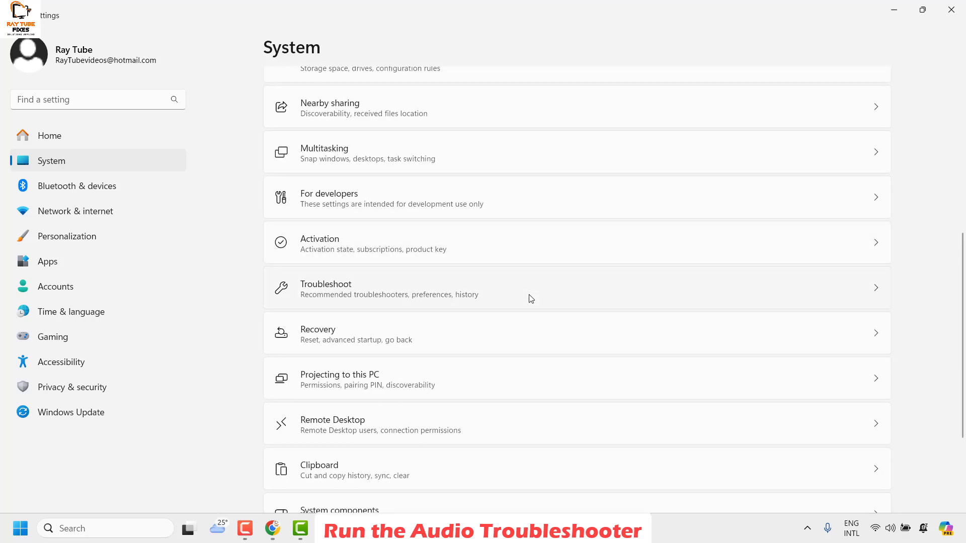
pyautogui.click(384, 305)
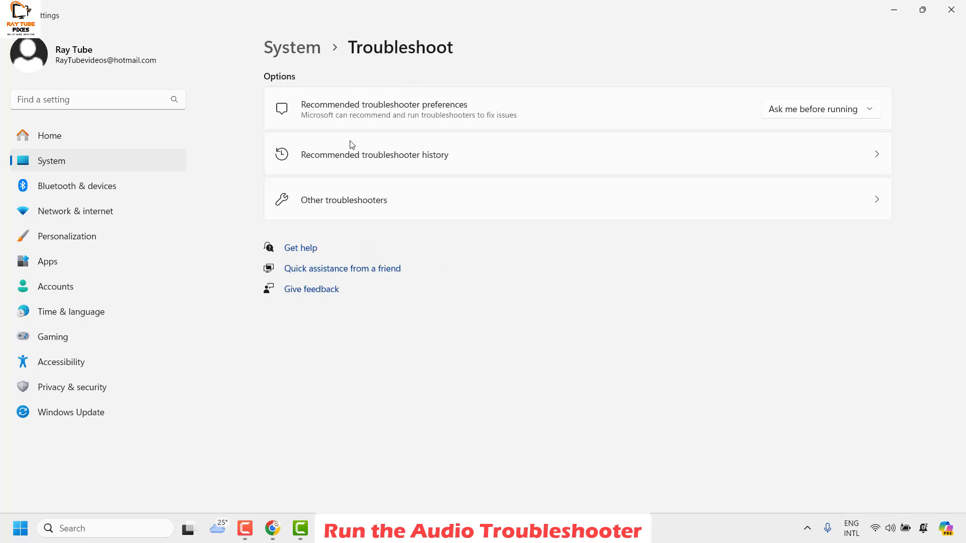
pyautogui.click(364, 202)
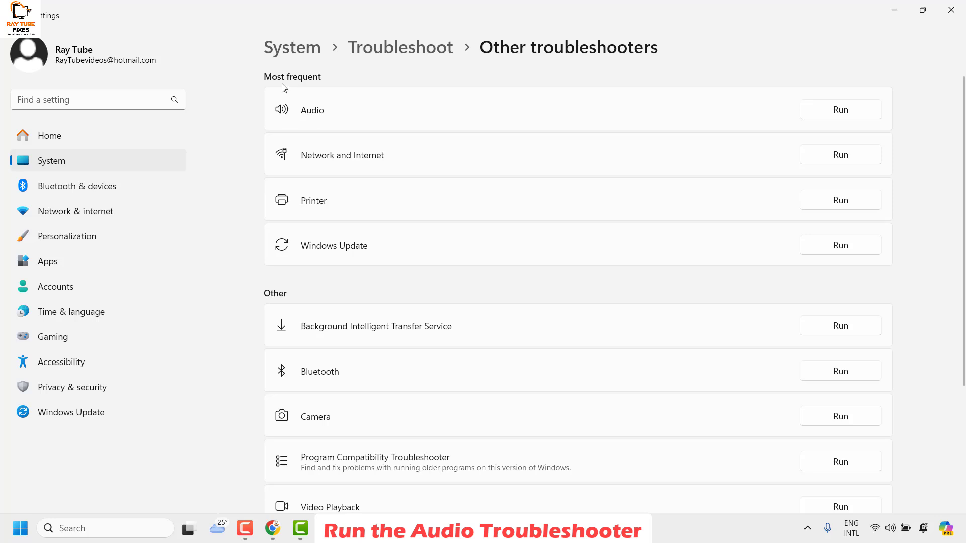
pyautogui.scroll(-3, 277, 332)
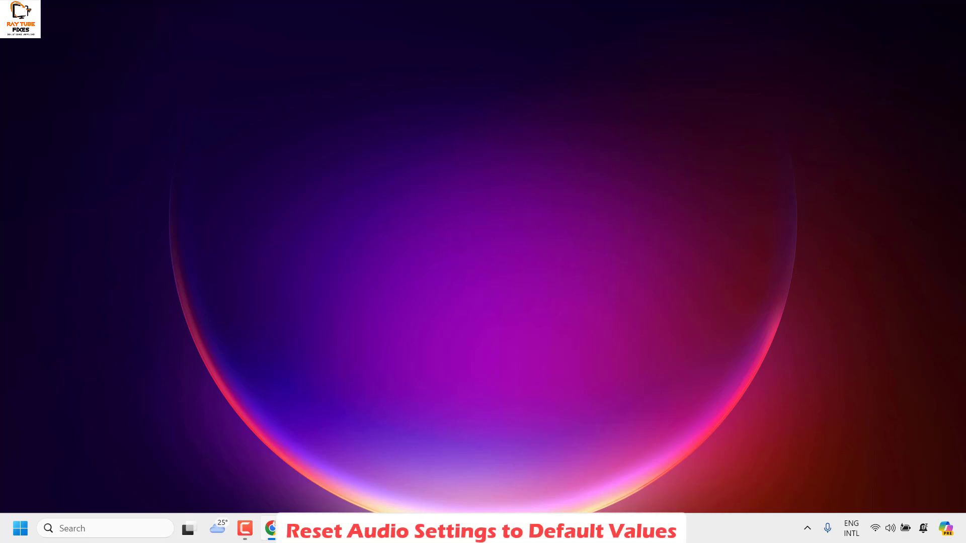
# View the Volume mixer's reset option for sound devices and app volumes in the Sound settings, and close Settings
pyautogui.rightClick(20, 528)
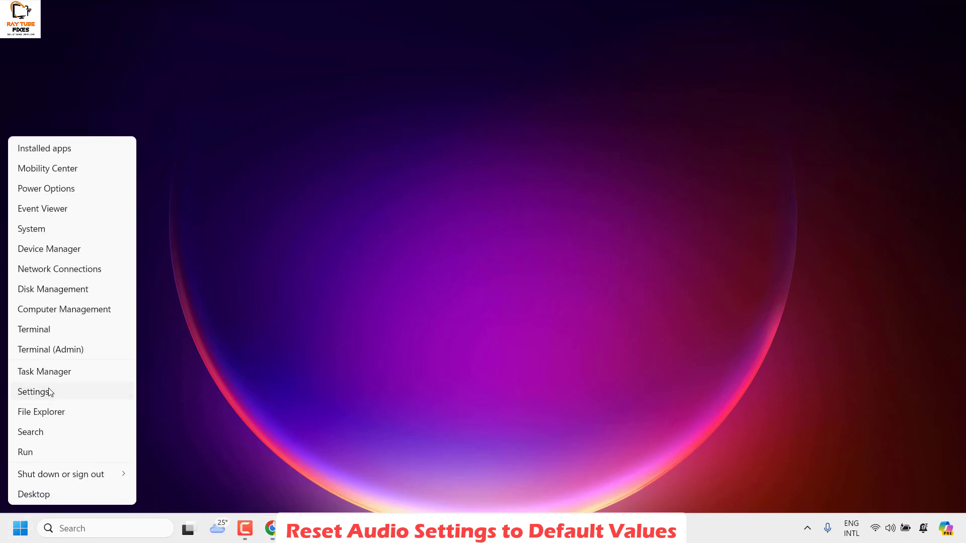
pyautogui.click(50, 392)
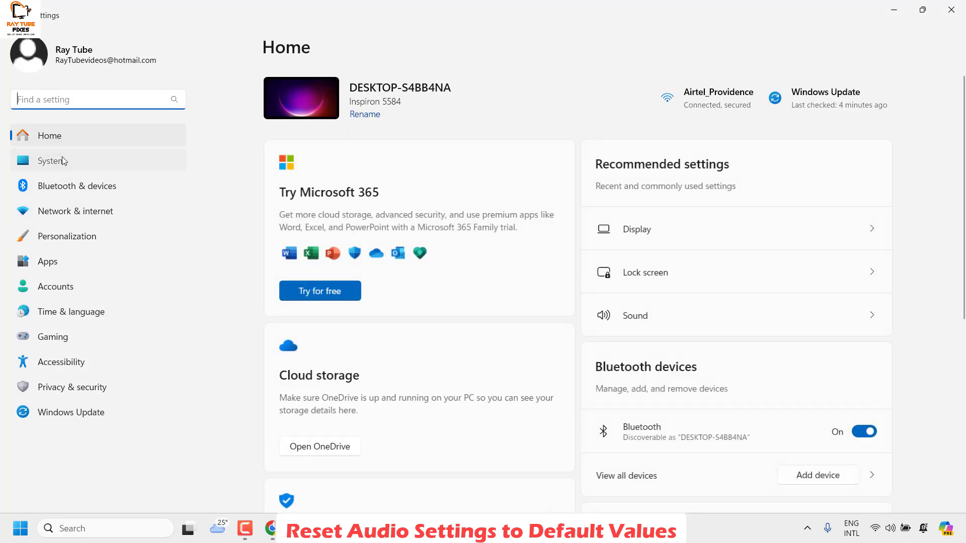
pyautogui.click(62, 161)
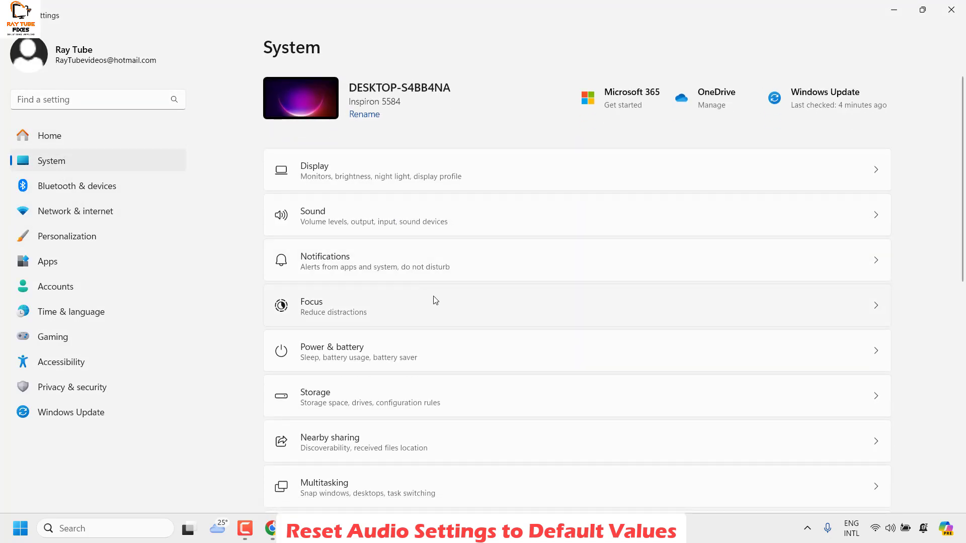
pyautogui.click(400, 221)
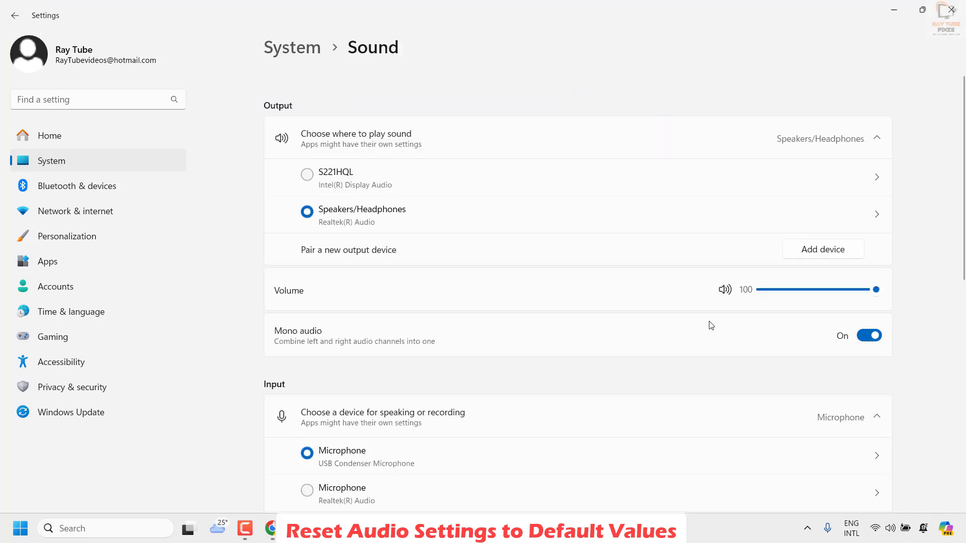
pyautogui.scroll(-6, 599, 345)
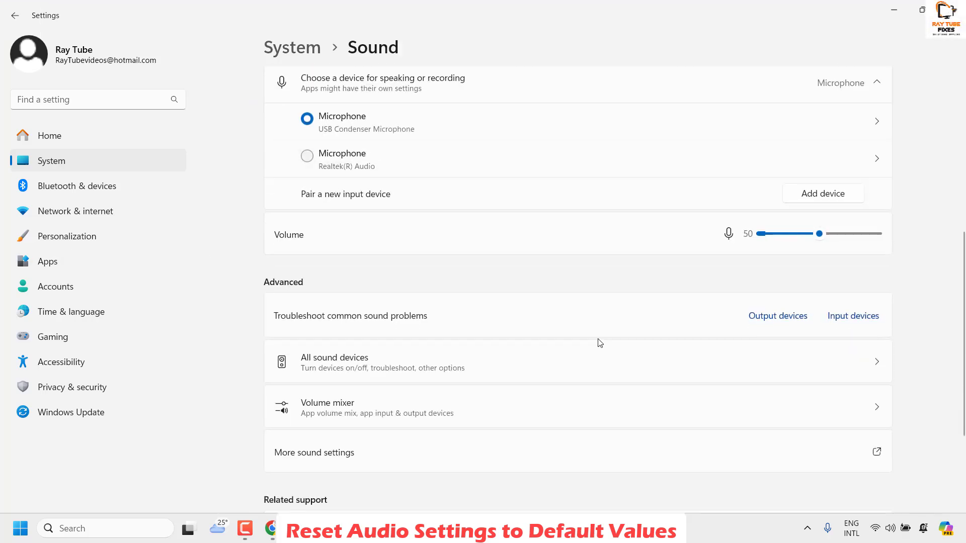
pyautogui.scroll(-1, 407, 380)
pyautogui.click(373, 342)
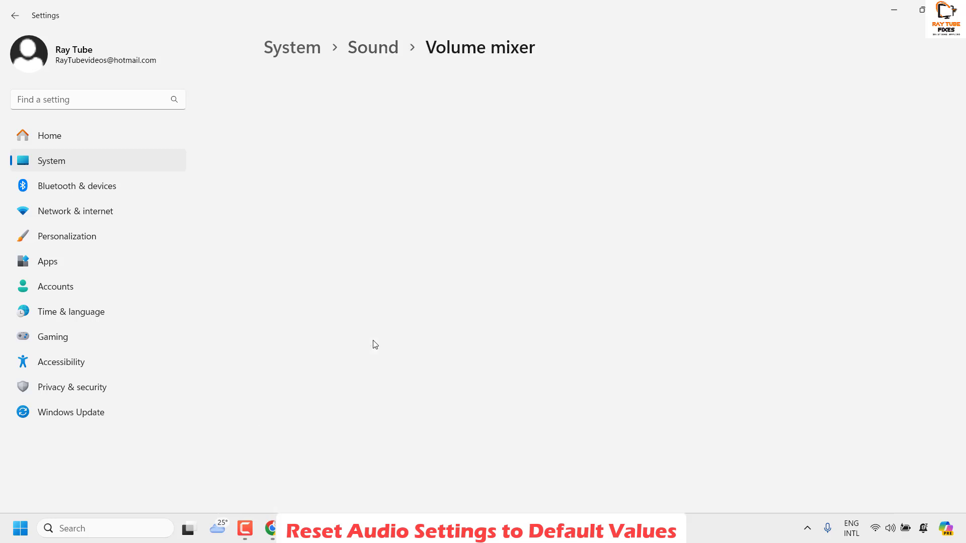
pyautogui.scroll(-1, 407, 289)
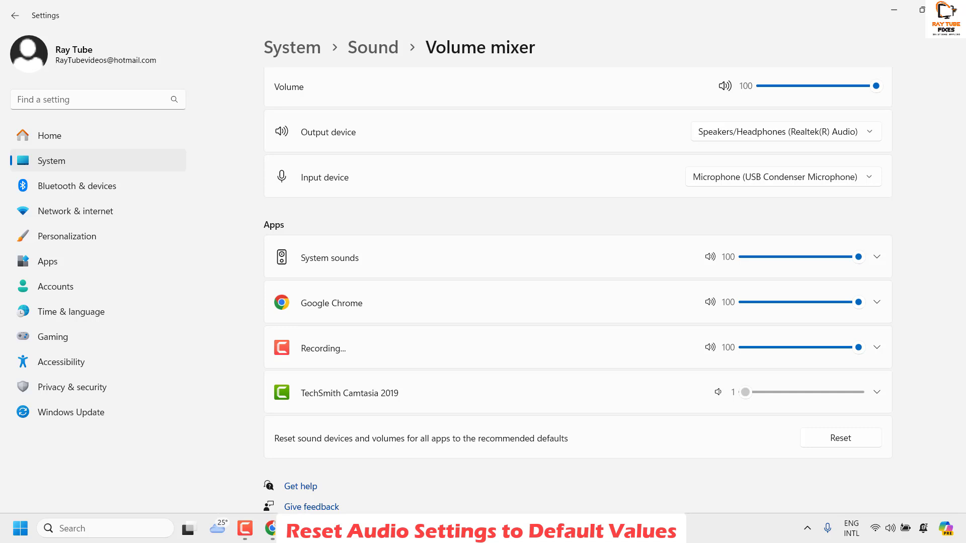
pyautogui.hotkey('alt', 'F4')
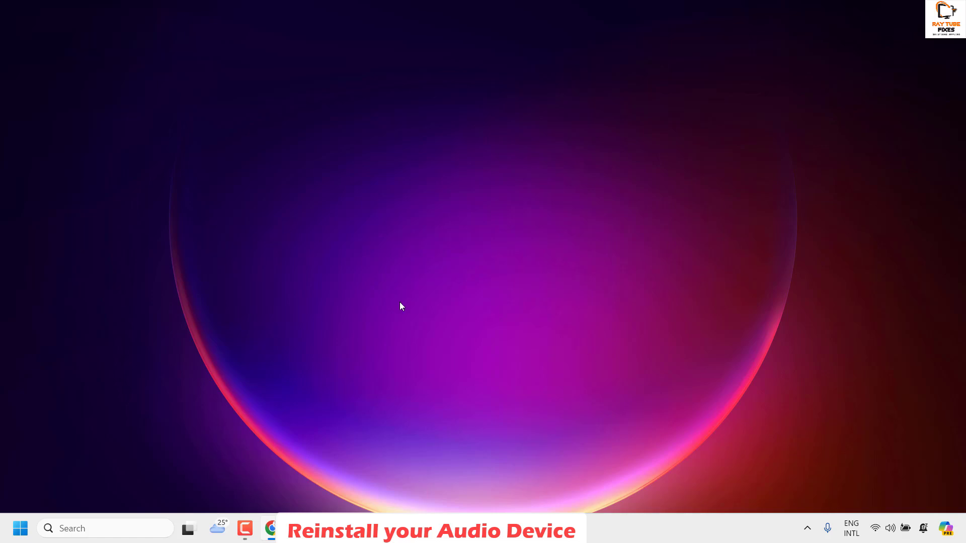
# Open Device Manager, move its window toward the middle of the desktop, and expand the Sound, video and game controllers category
pyautogui.rightClick(18, 529)
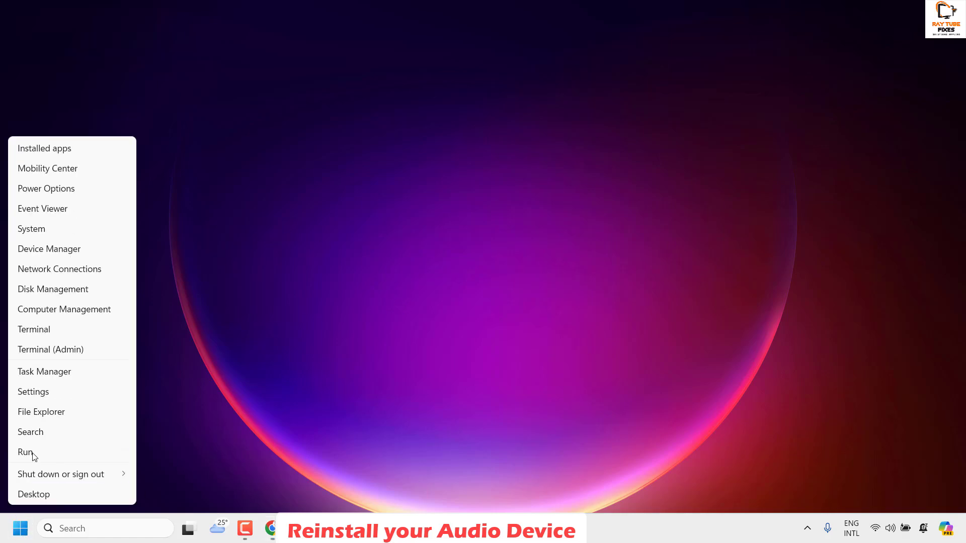
pyautogui.click(28, 251)
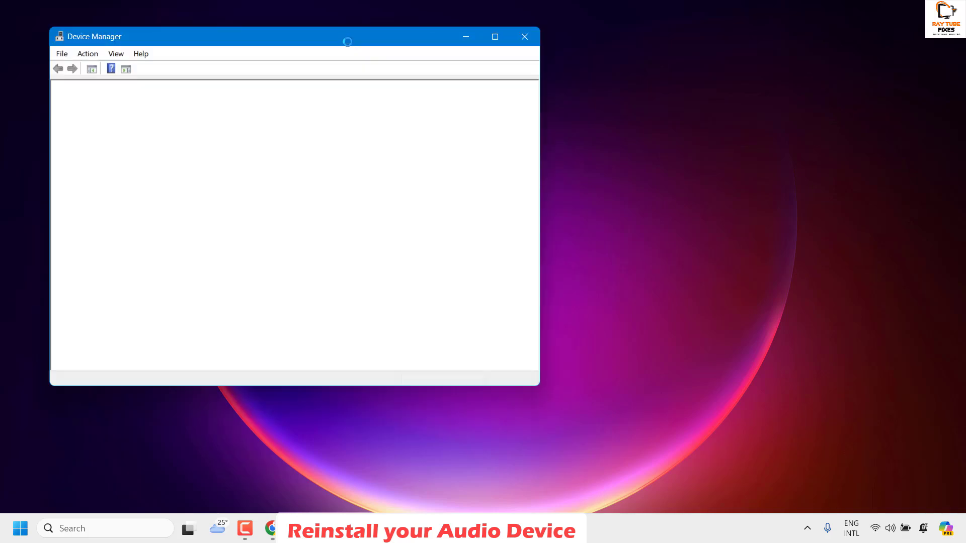
pyautogui.moveTo(345, 39); pyautogui.dragTo(605, 64)
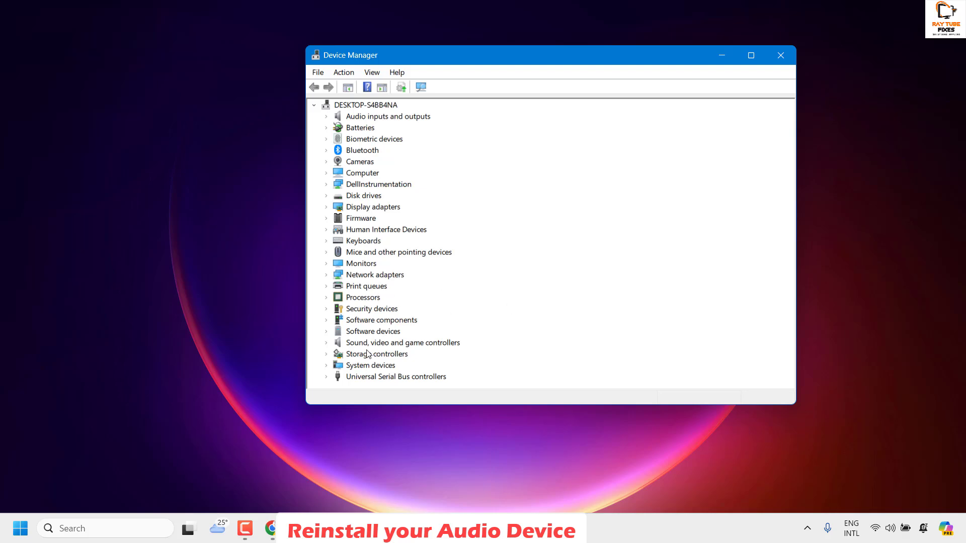
pyautogui.click(332, 343)
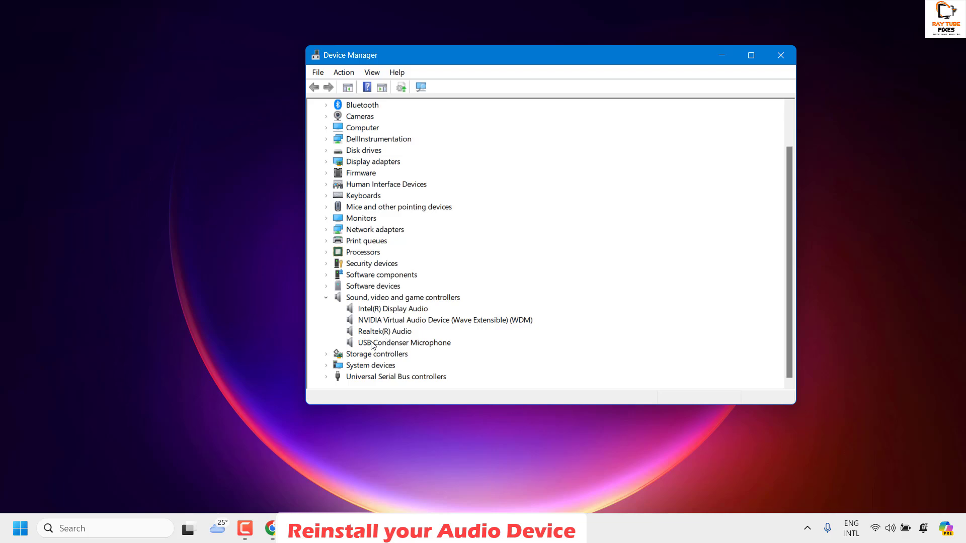
# View the uninstall and hardware-scan options available for the Realtek(R) Audio device, and close Device Manager
pyautogui.click(390, 332)
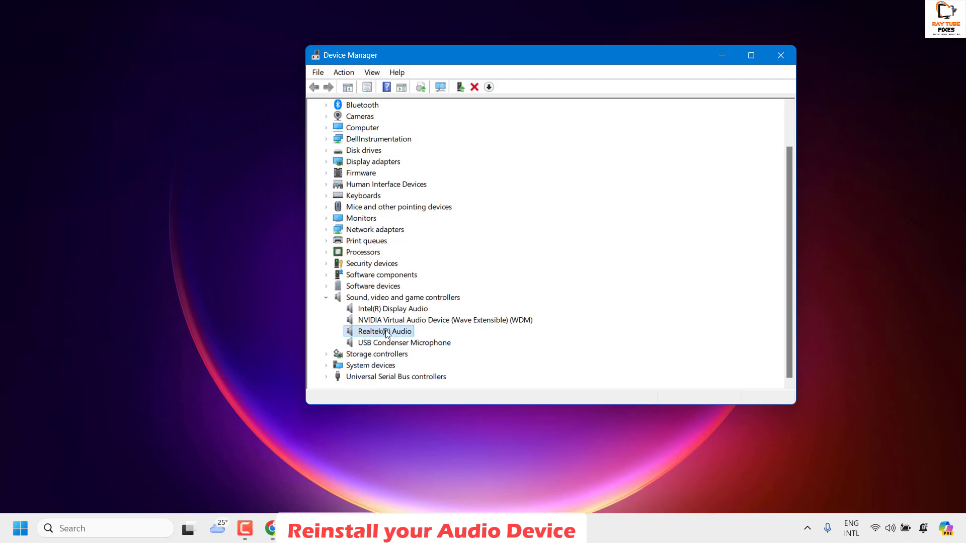
pyautogui.rightClick(387, 335)
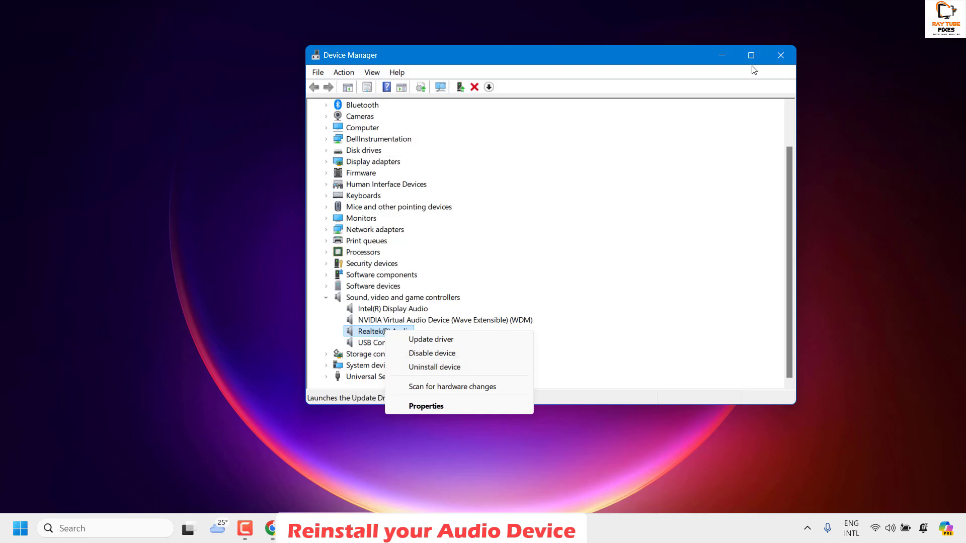
pyautogui.click(450, 284)
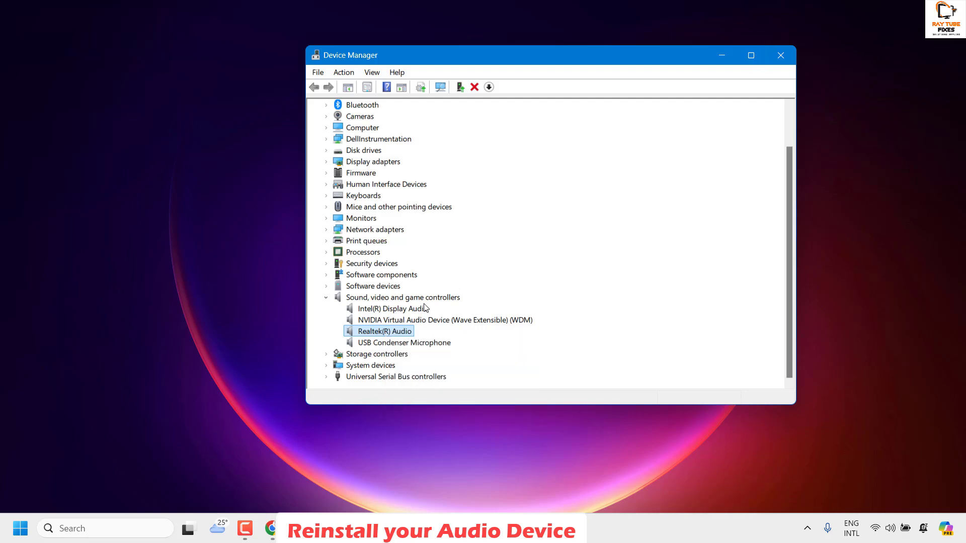
pyautogui.rightClick(391, 335)
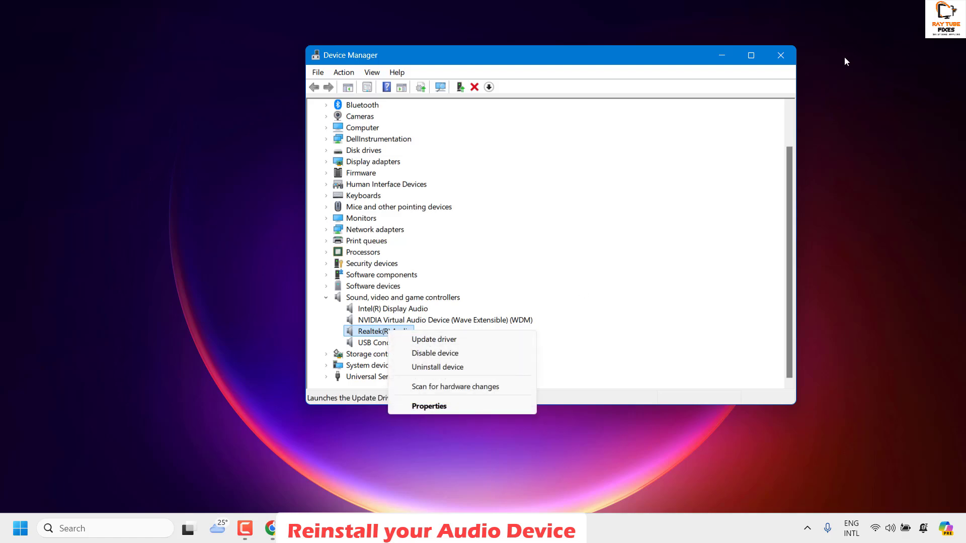
pyautogui.click(784, 65)
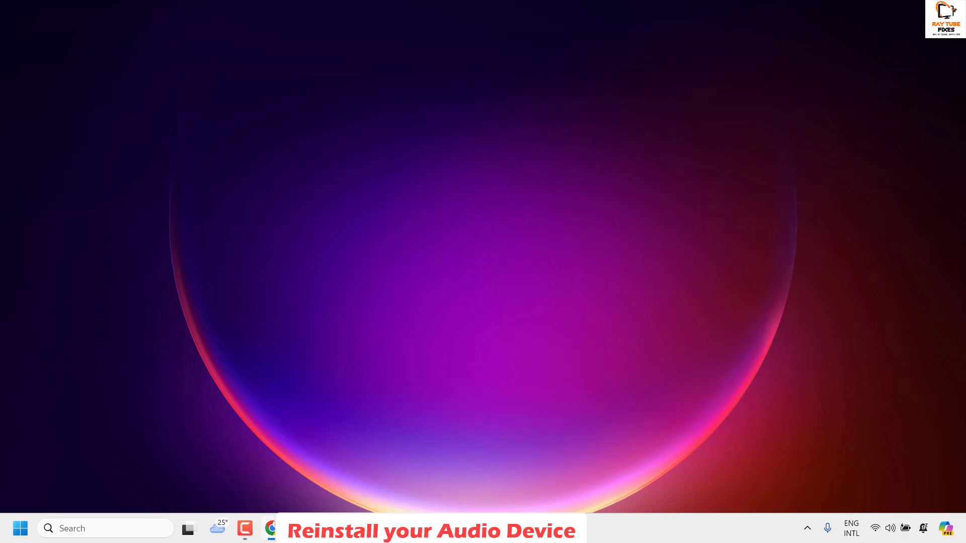